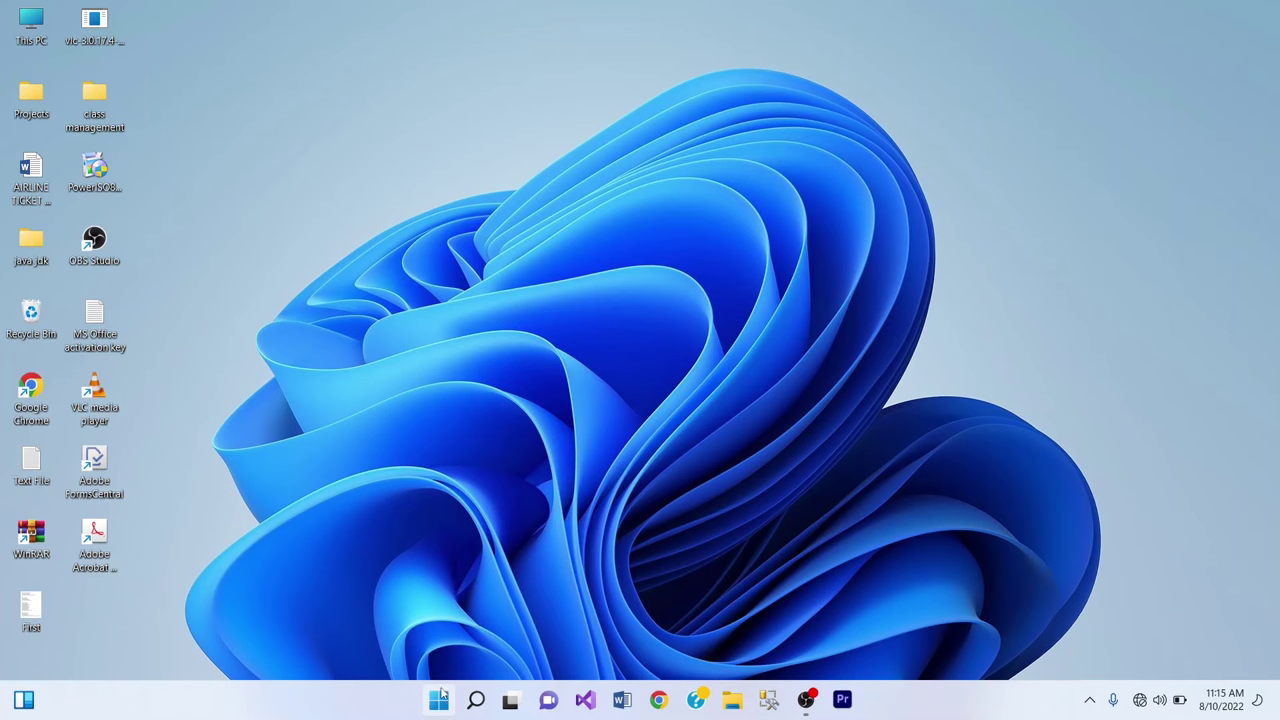
Step: Pin the recently added SEB Configuration Tool and Safe Exam Browser to the taskbar
{"action": "left_click", "coordinate": [440, 700]}
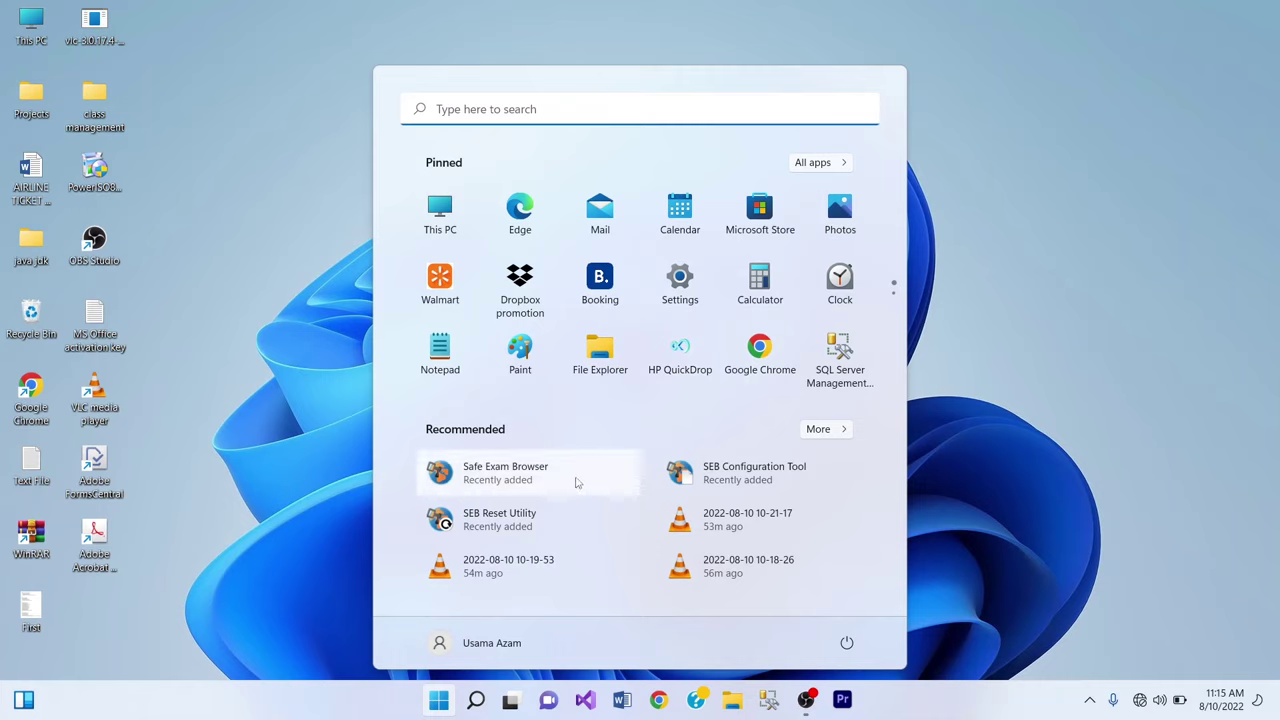
{"action": "key", "text": "Tab"}
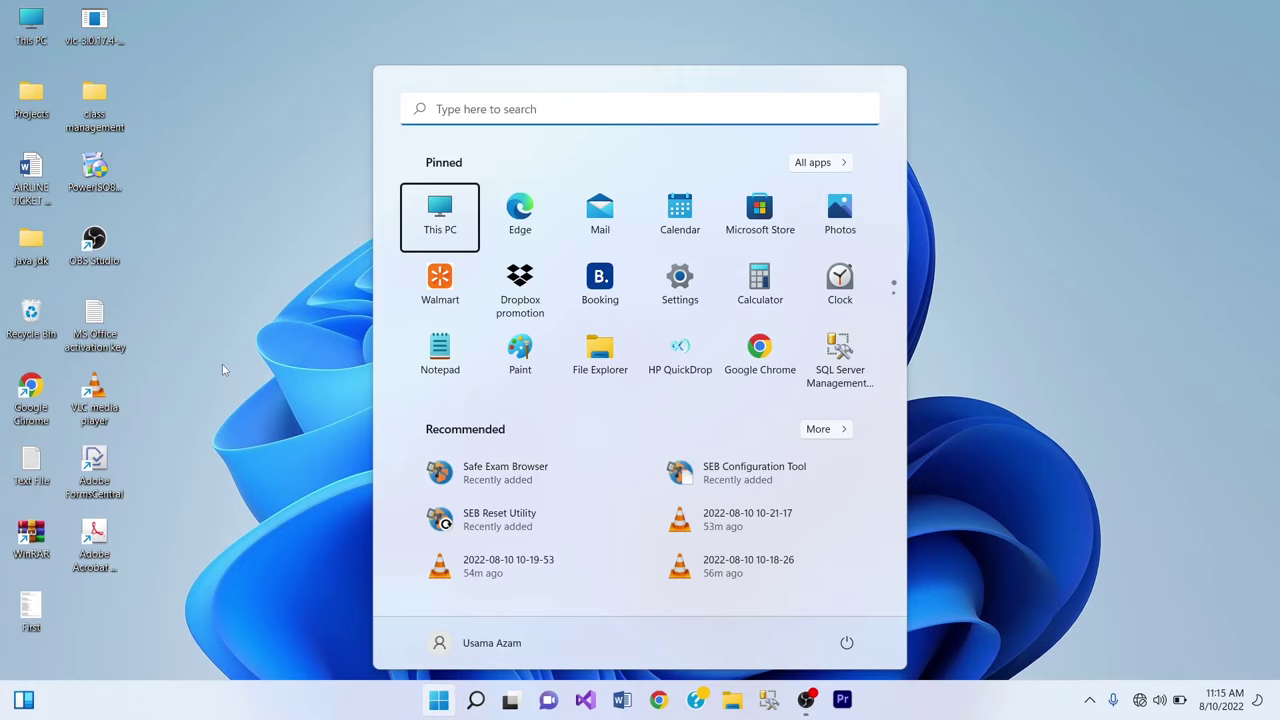
{"action": "right_click", "coordinate": [744, 486]}
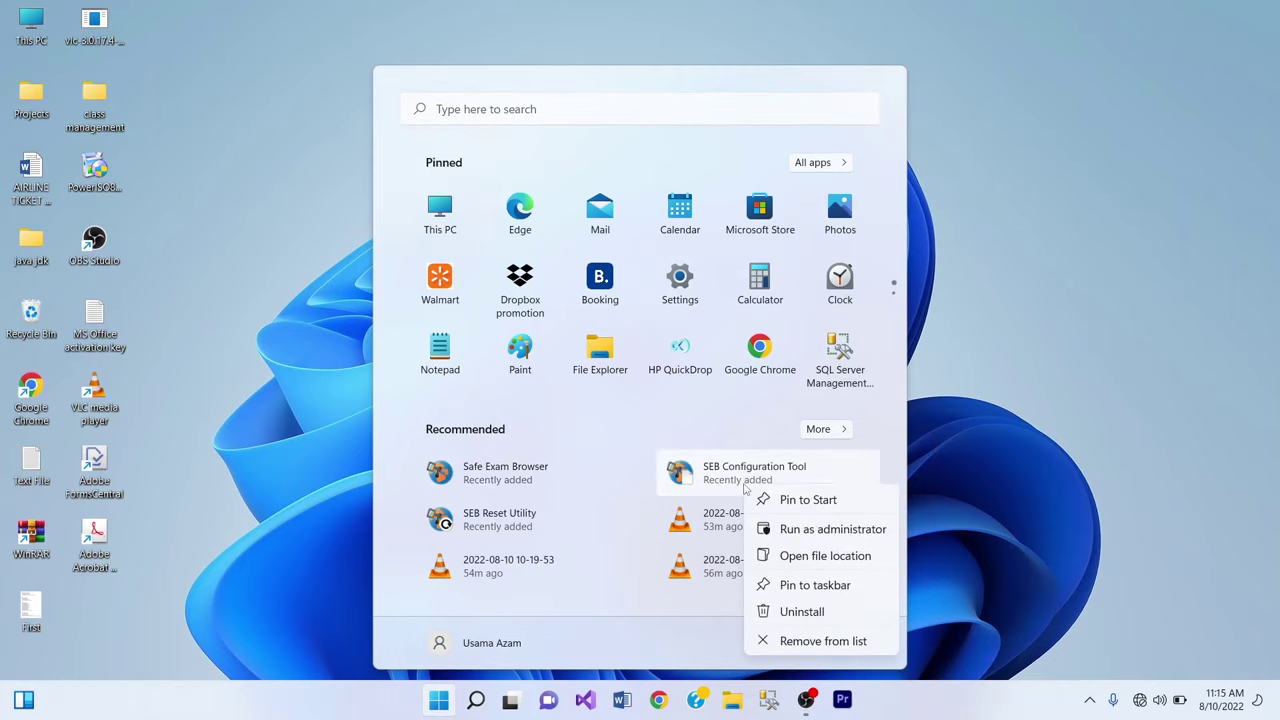
{"action": "left_click", "coordinate": [822, 586]}
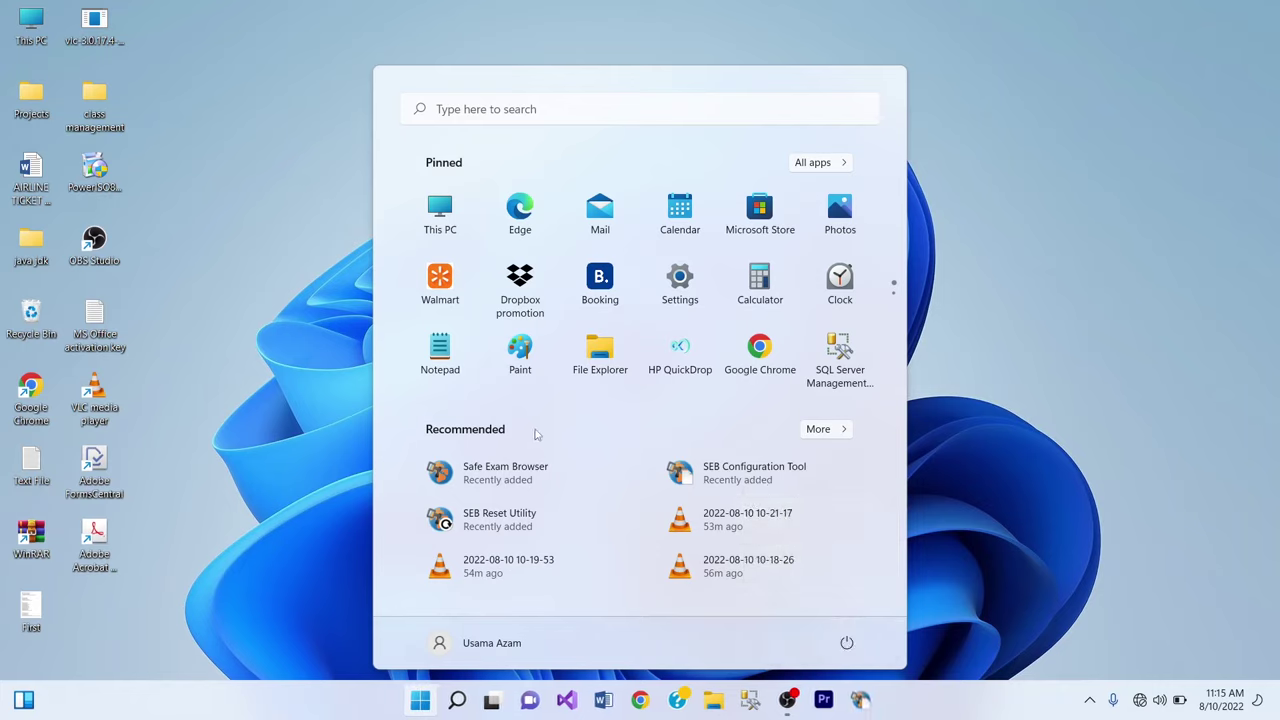
{"action": "right_click", "coordinate": [506, 462]}
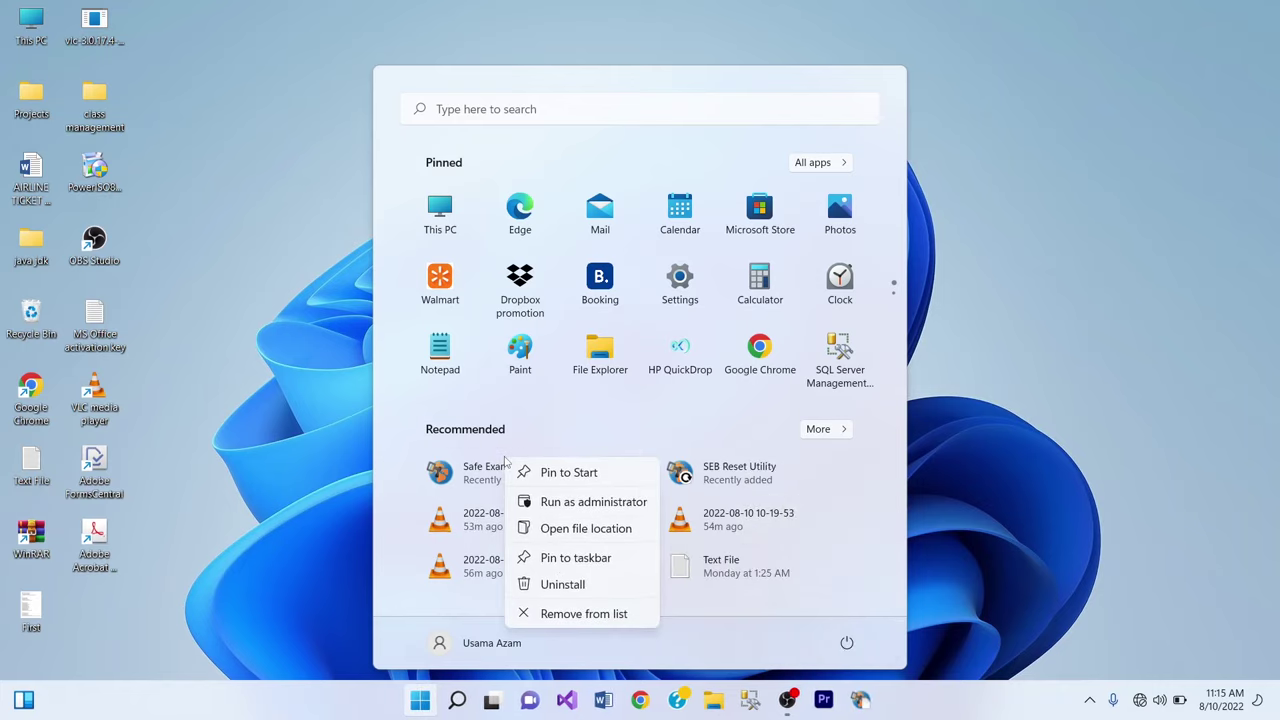
{"action": "left_click", "coordinate": [582, 567]}
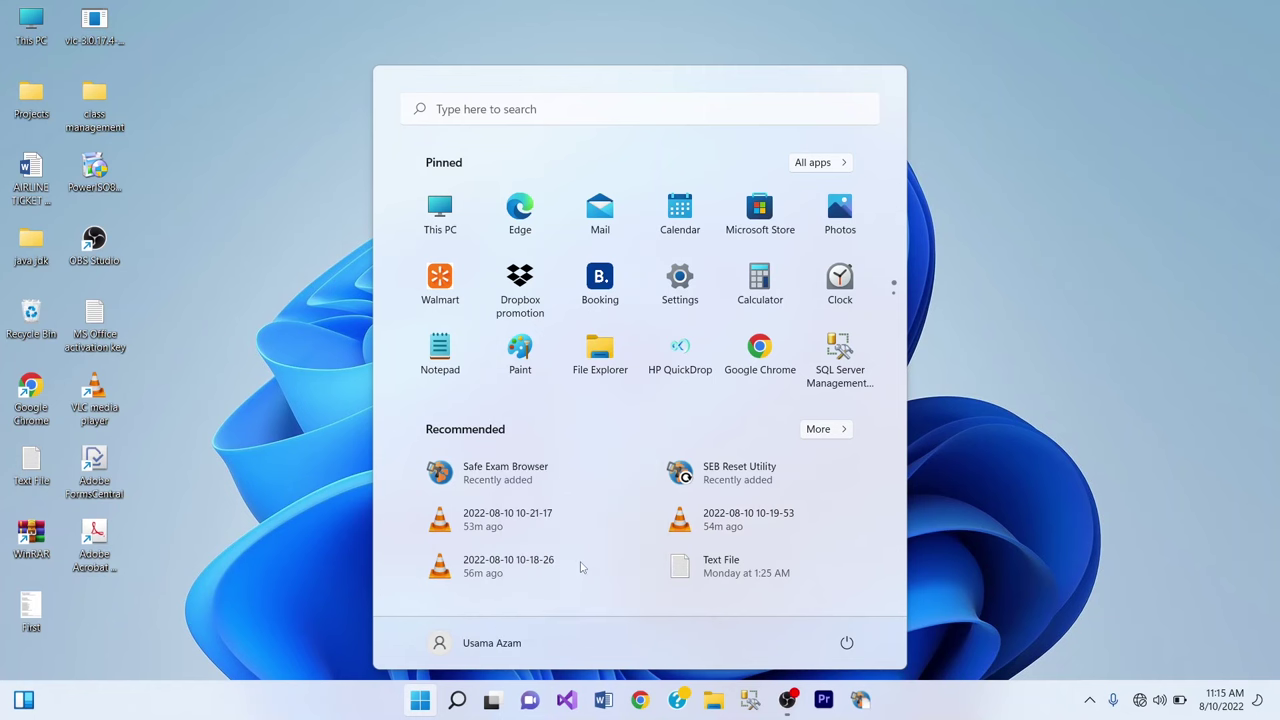
{"action": "left_click", "coordinate": [935, 524]}
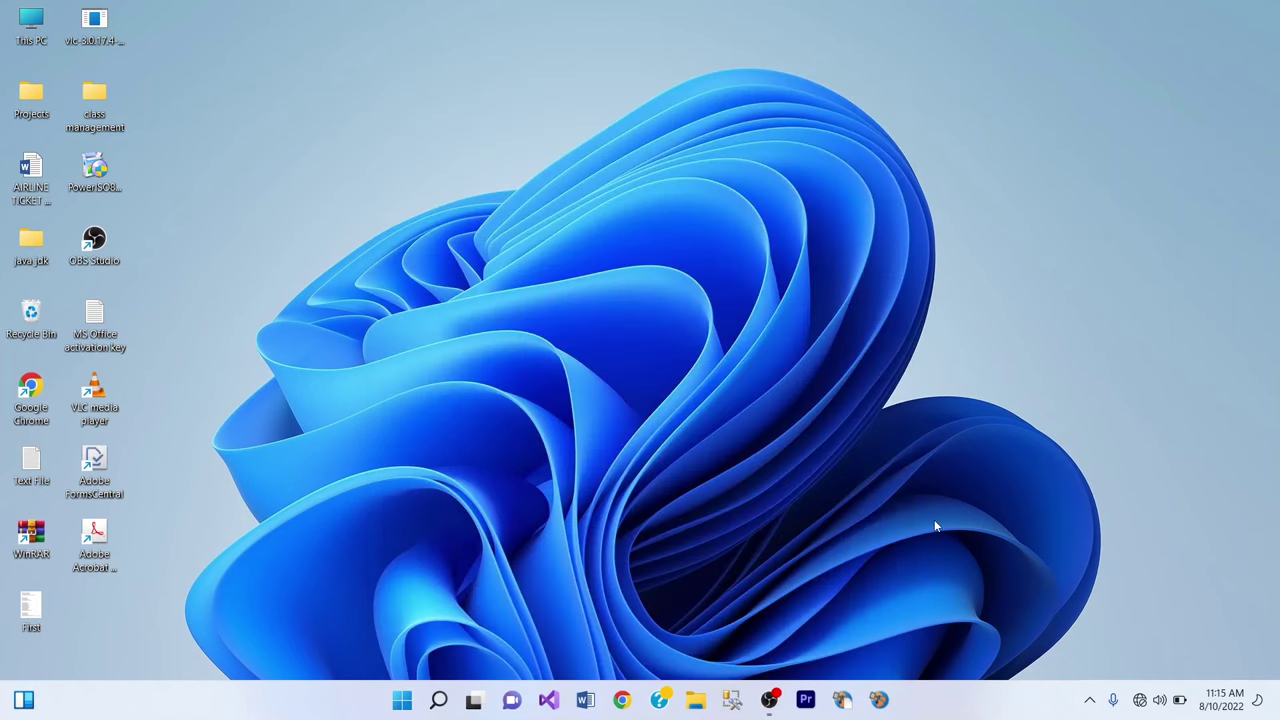
Step: Launch Safe Exam Browser and dismiss the startup and page load messages
{"action": "left_click", "coordinate": [880, 700]}
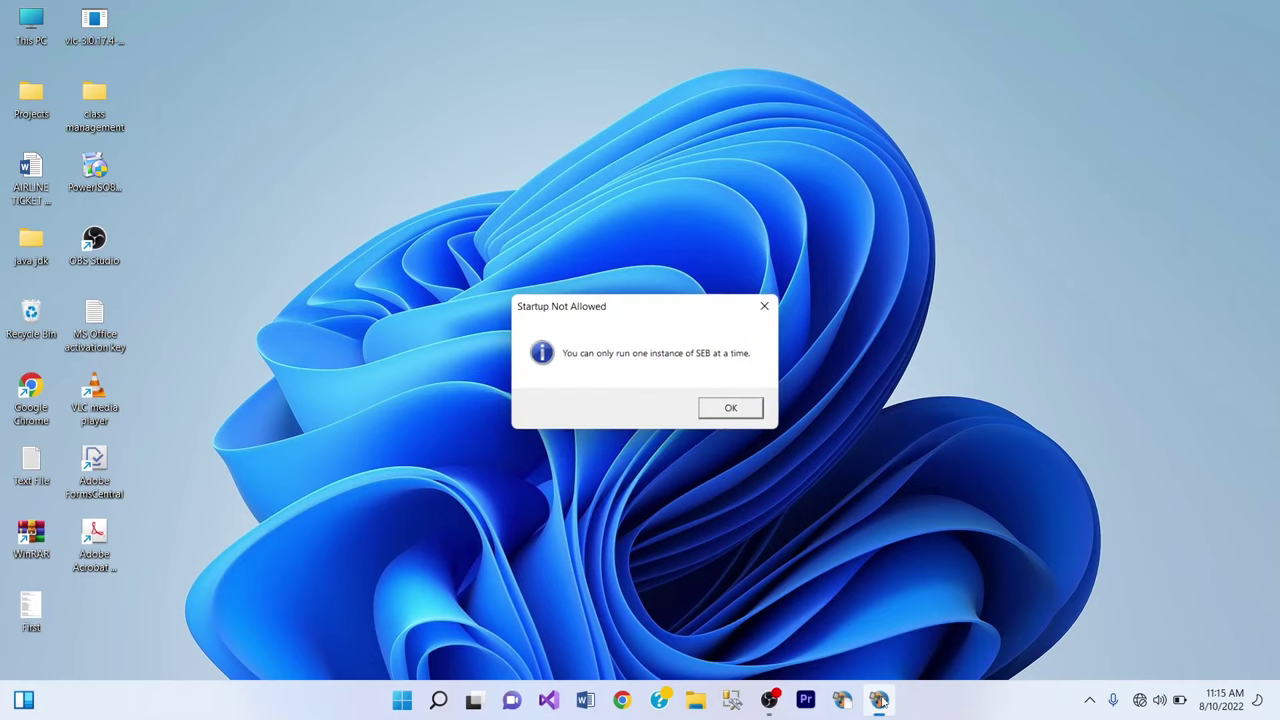
{"action": "left_click", "coordinate": [733, 405]}
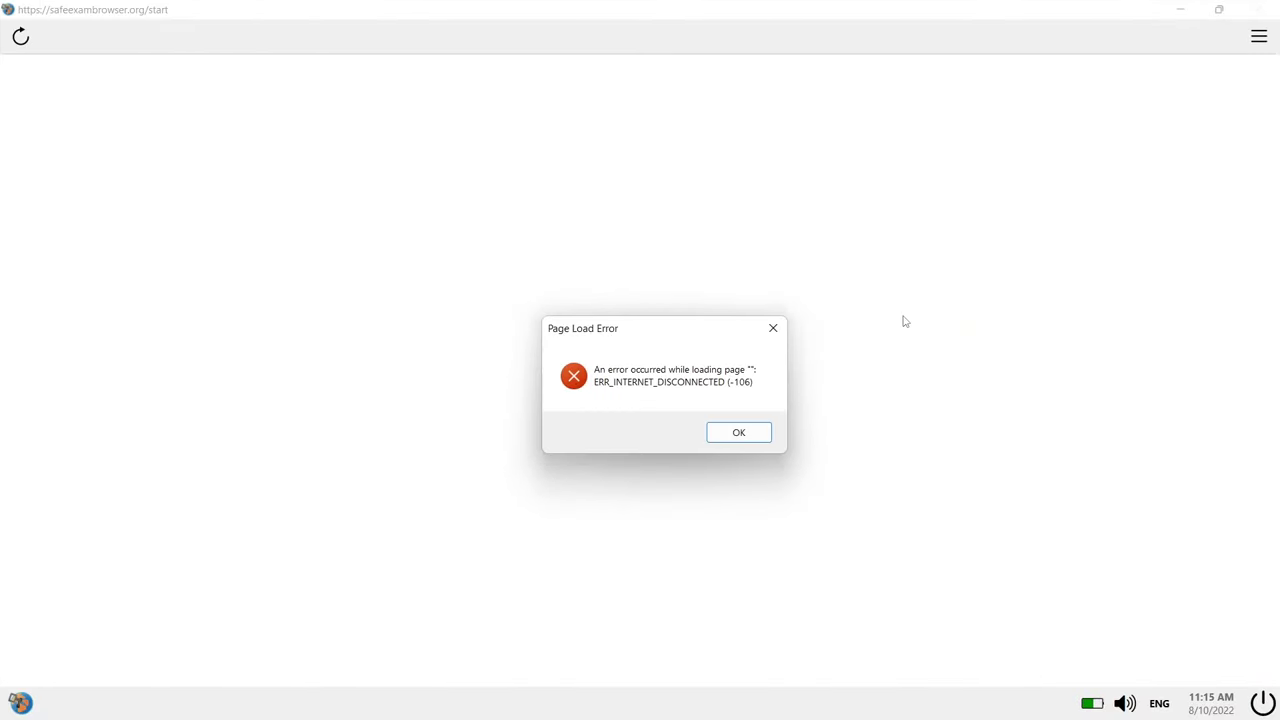
{"action": "left_click", "coordinate": [736, 431]}
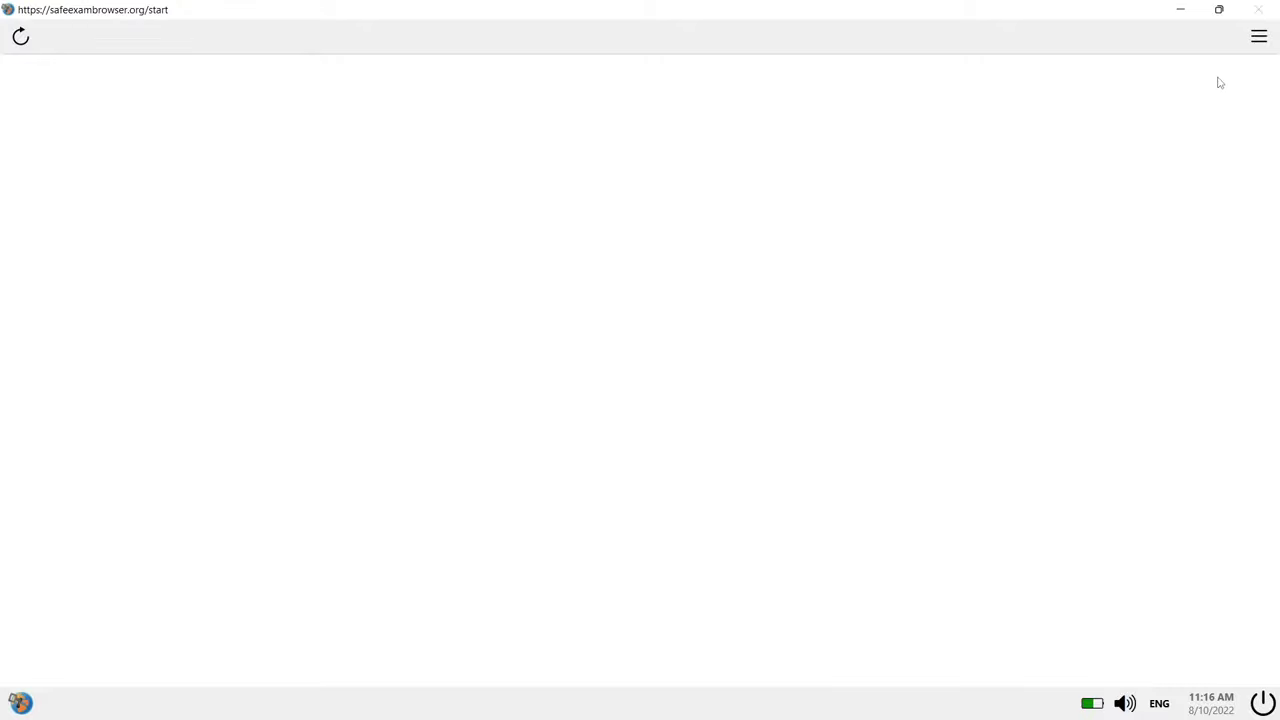
Step: Dismiss the remaining startup message behind the exam window and quit Safe Exam Browser
{"action": "left_click", "coordinate": [1214, 17]}
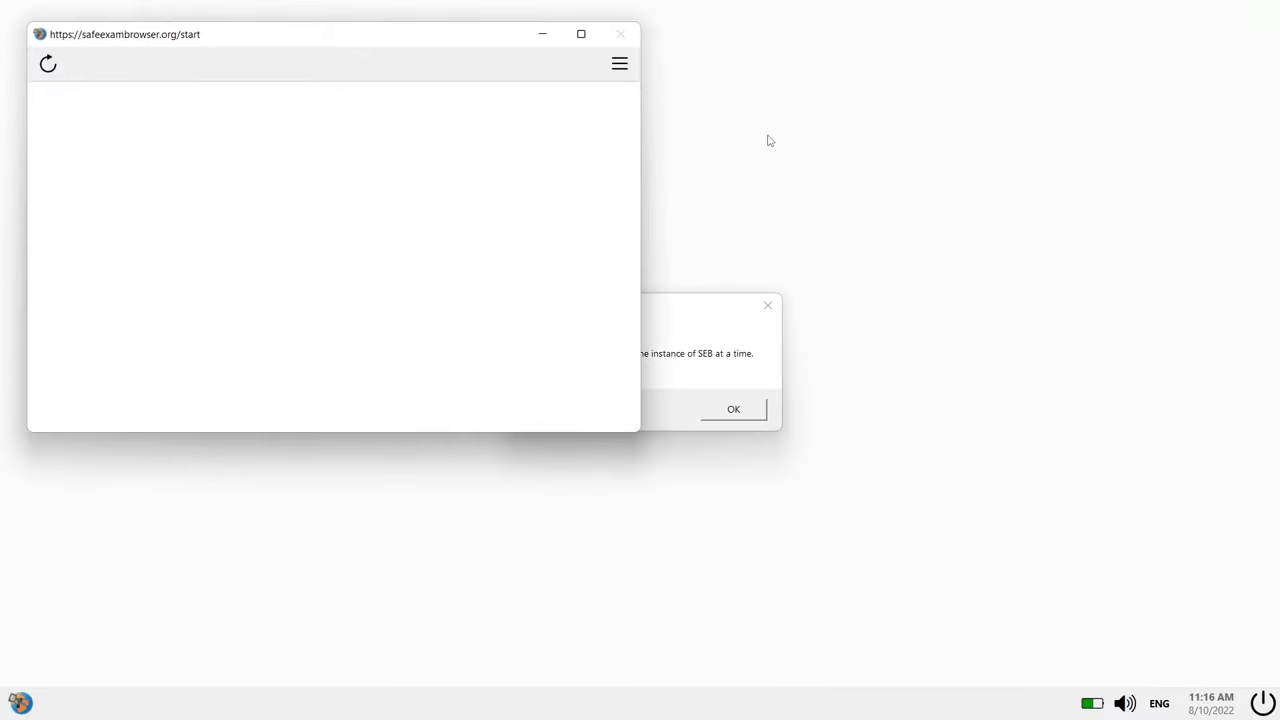
{"action": "left_click", "coordinate": [766, 412]}
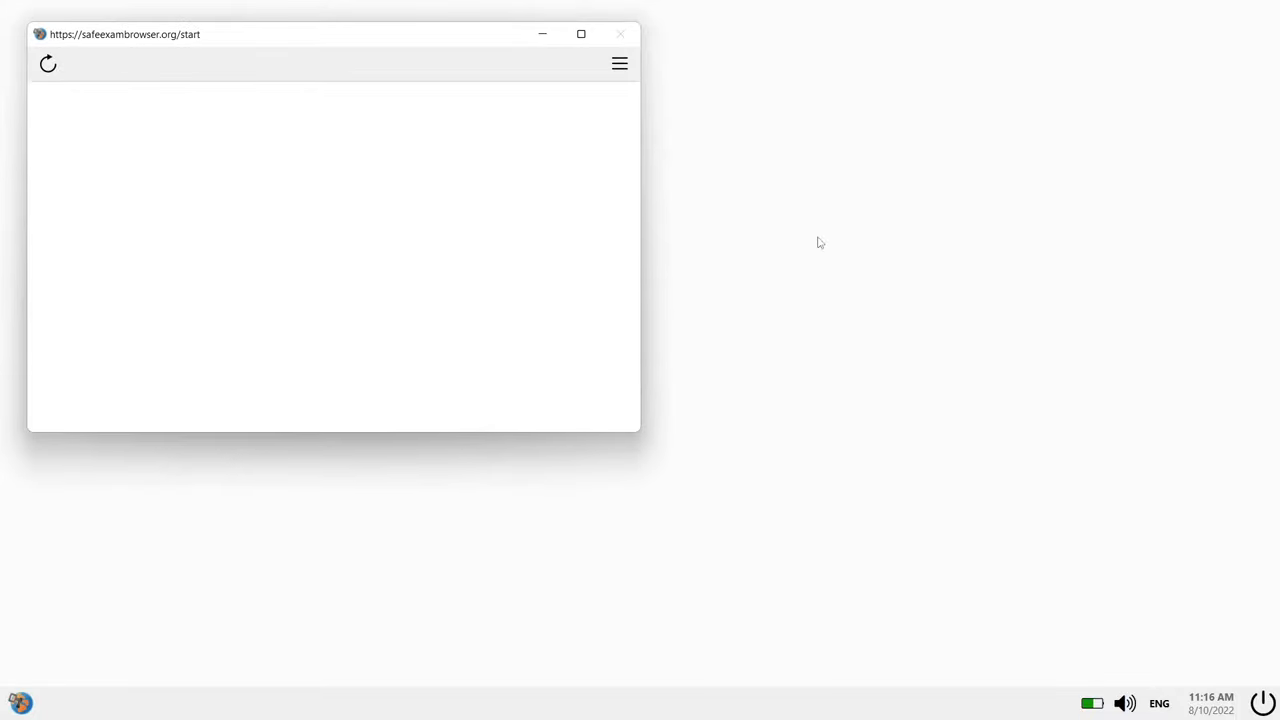
{"action": "left_click", "coordinate": [585, 40]}
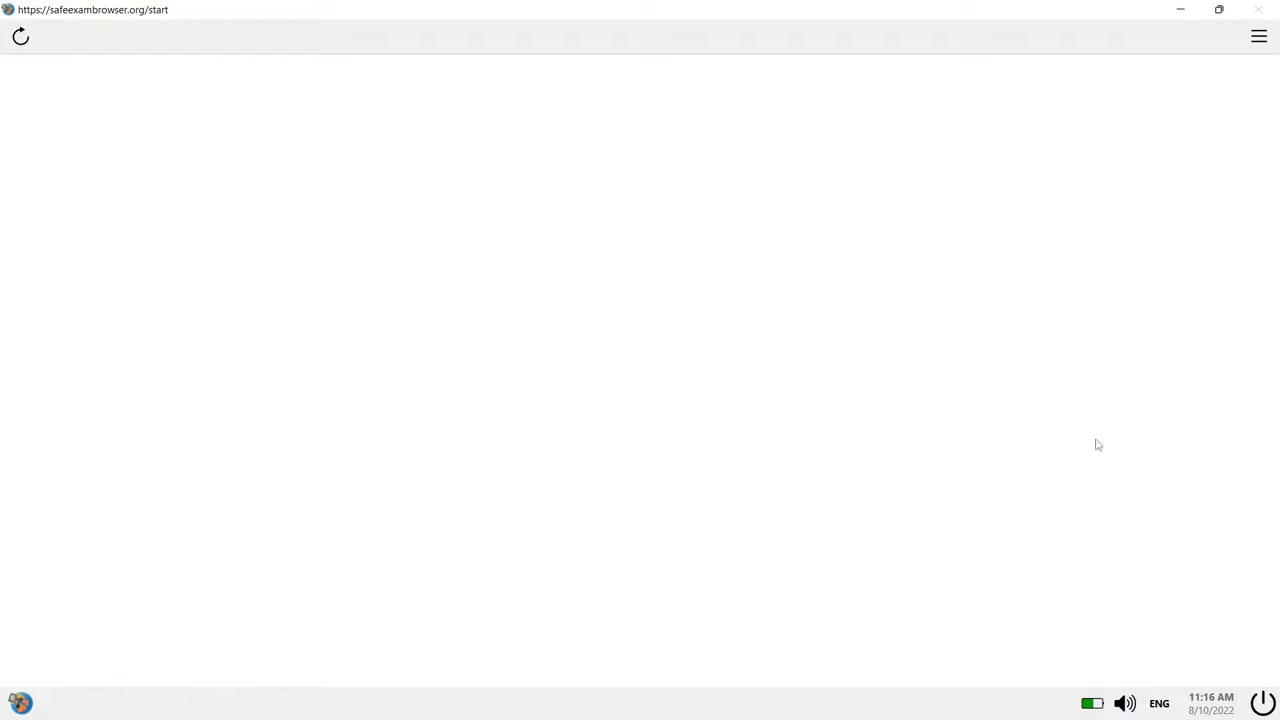
{"action": "left_click", "coordinate": [1262, 703]}
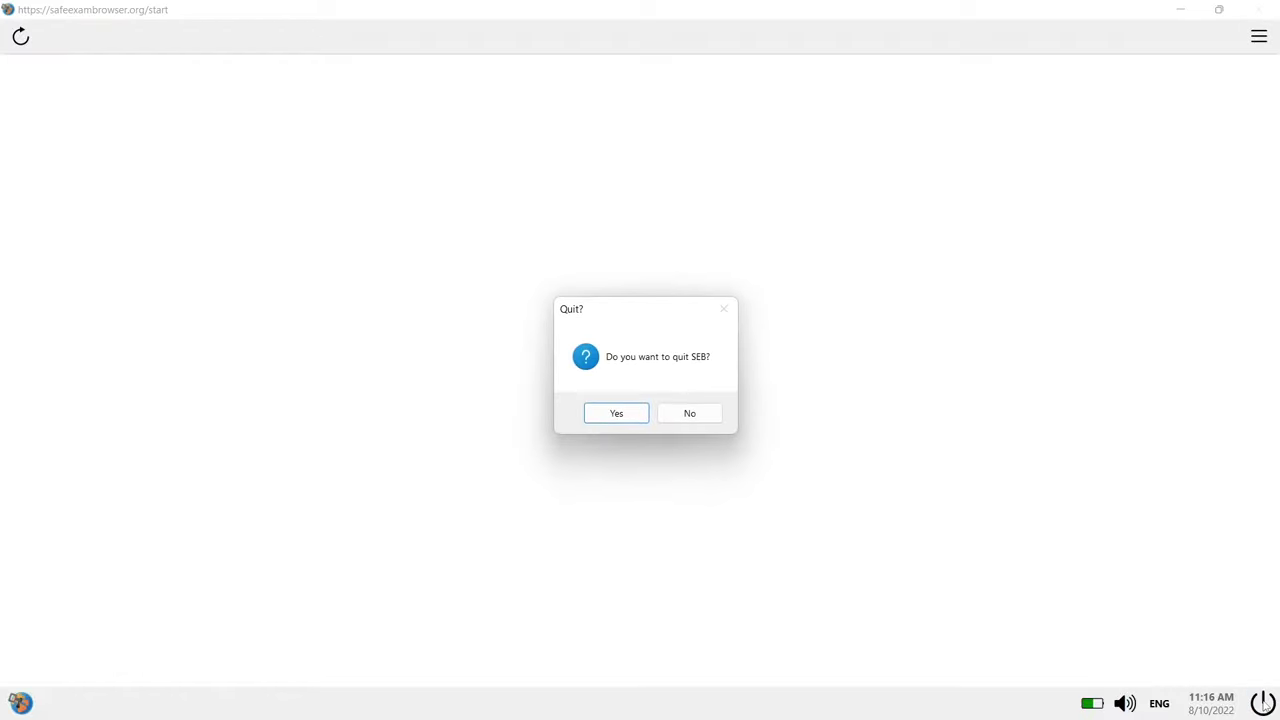
{"action": "left_click", "coordinate": [616, 413]}
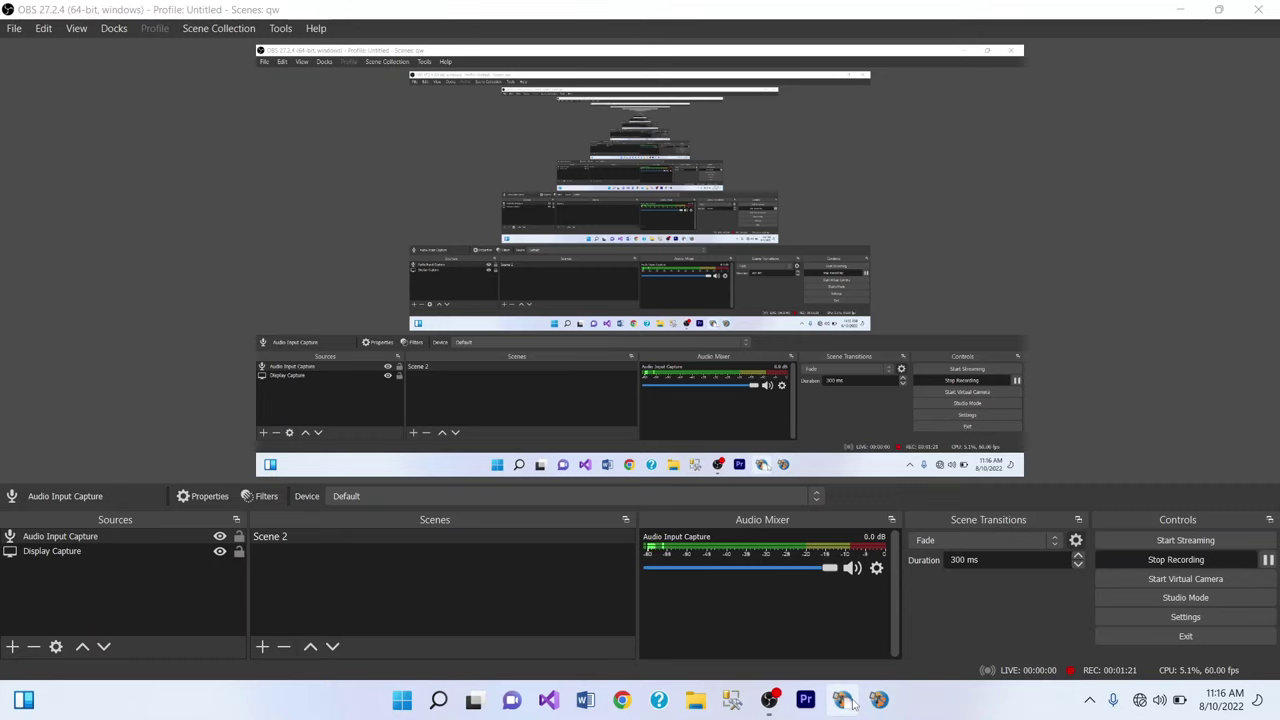
Step: Open the SEB Configuration Tool and set the kiosk mode to None (for debugging only)
{"action": "left_click", "coordinate": [850, 703]}
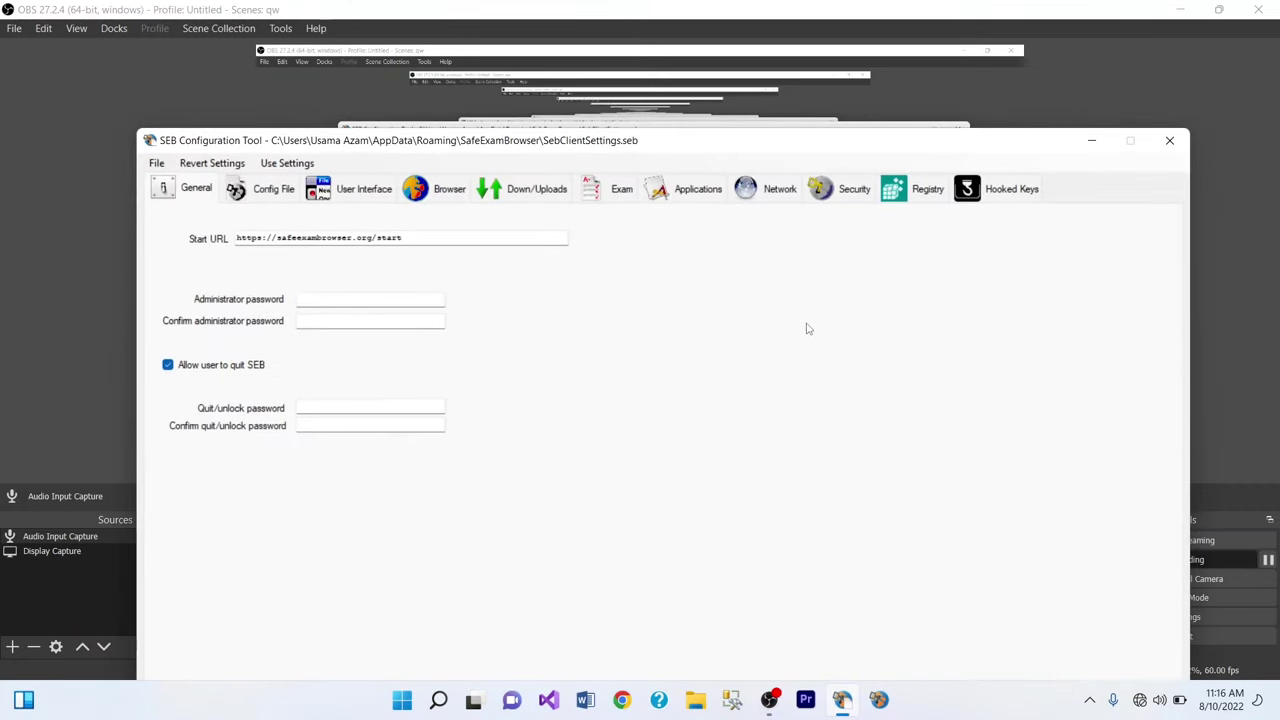
{"action": "left_click", "coordinate": [854, 192]}
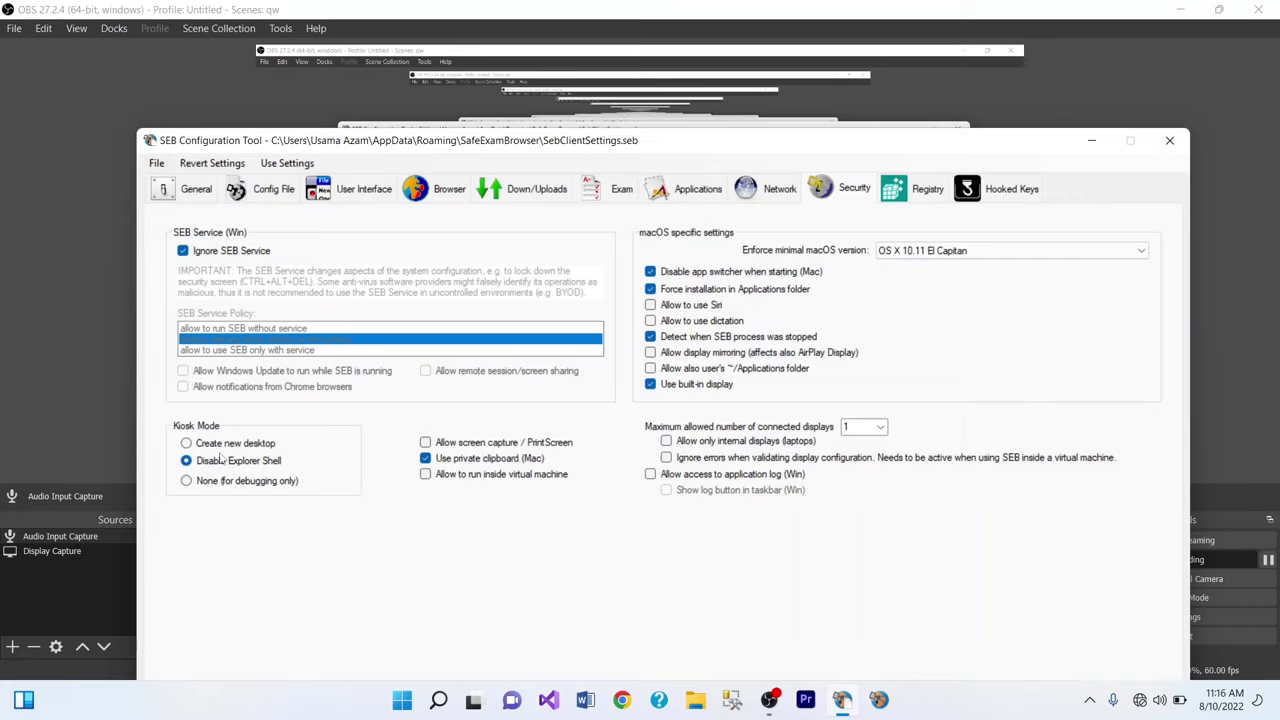
{"action": "left_click", "coordinate": [186, 482]}
{"action": "left_click", "coordinate": [186, 482]}
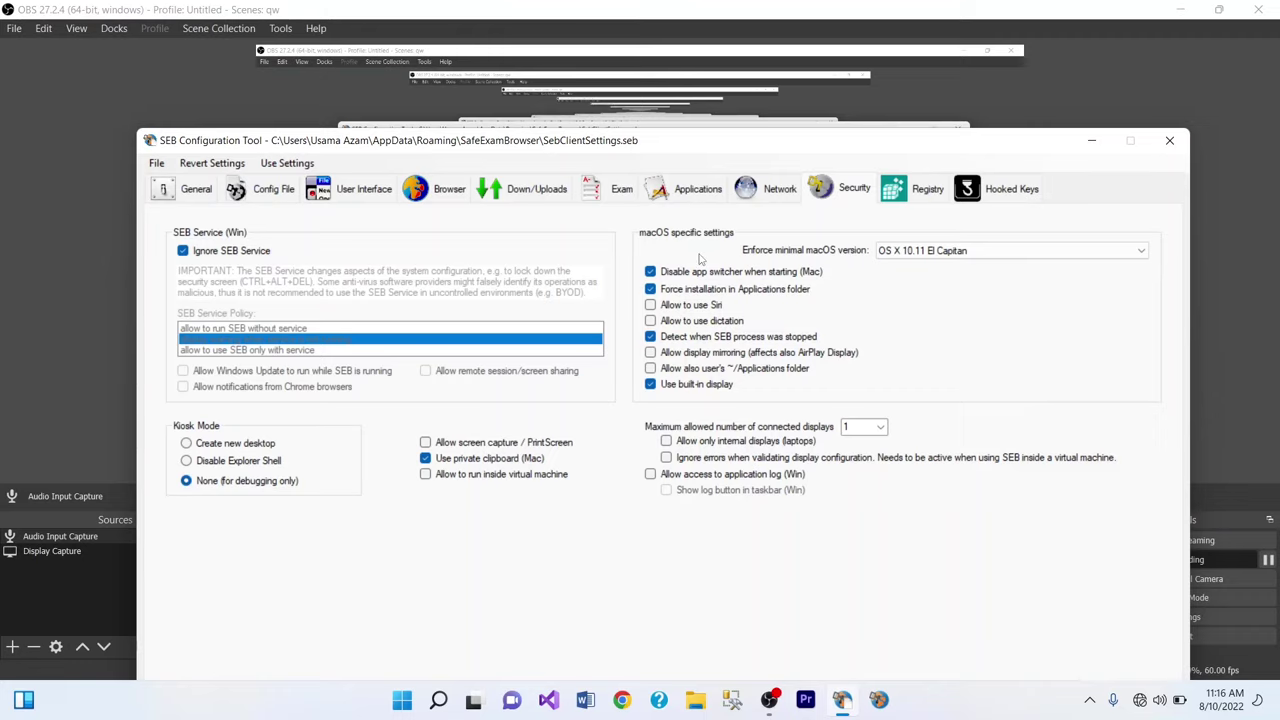
Step: Add the chrome application from Program Files\Google\Chrome\Application as a permitted process
{"action": "left_click", "coordinate": [715, 192]}
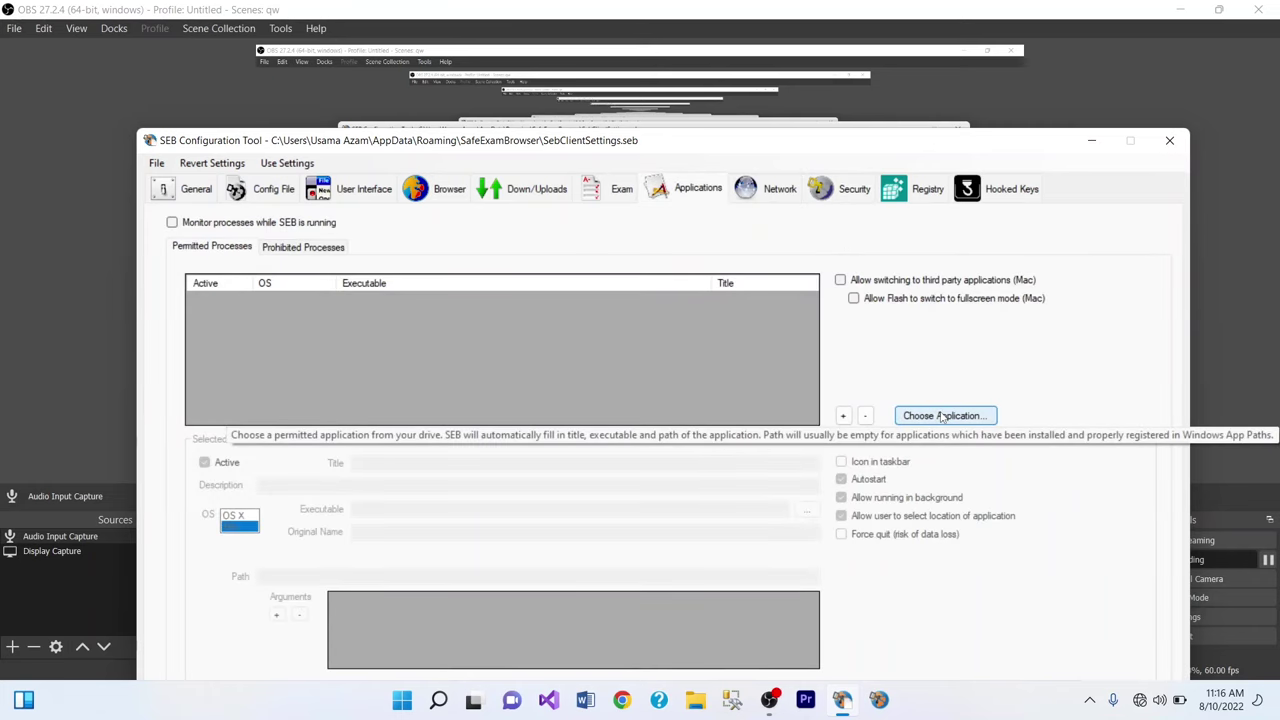
{"action": "left_click", "coordinate": [940, 416]}
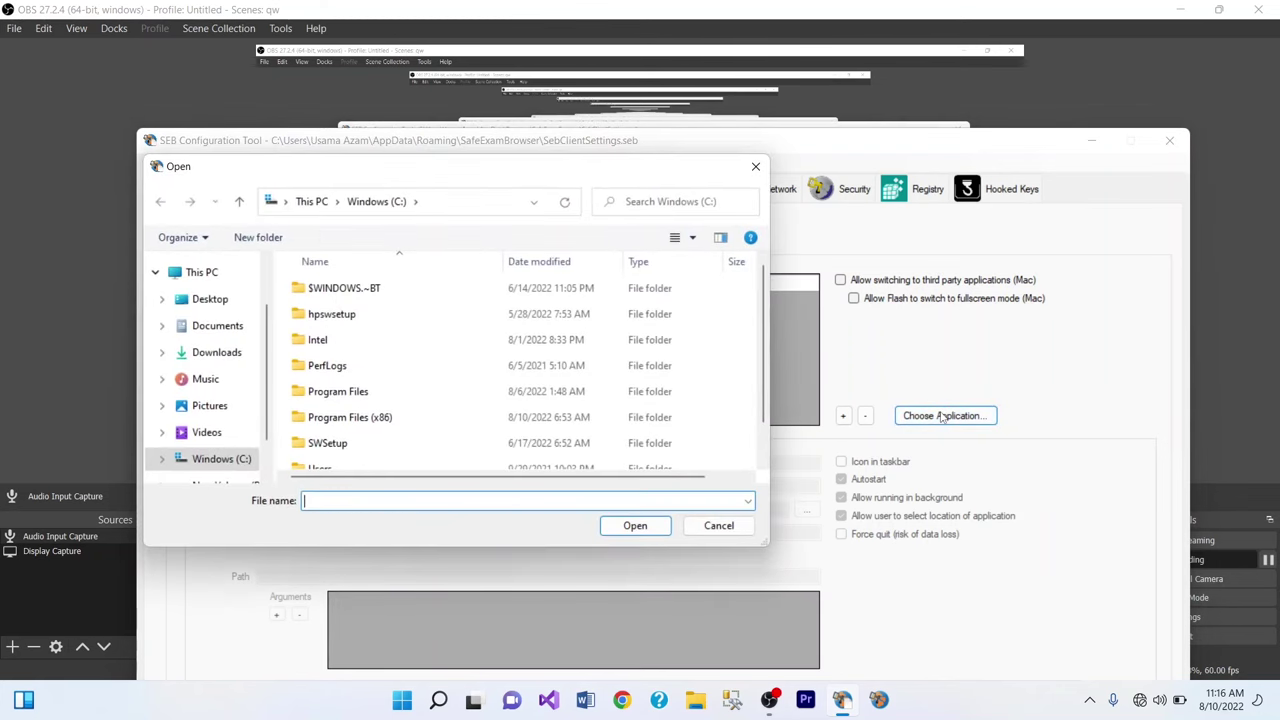
{"action": "double_click", "coordinate": [423, 403]}
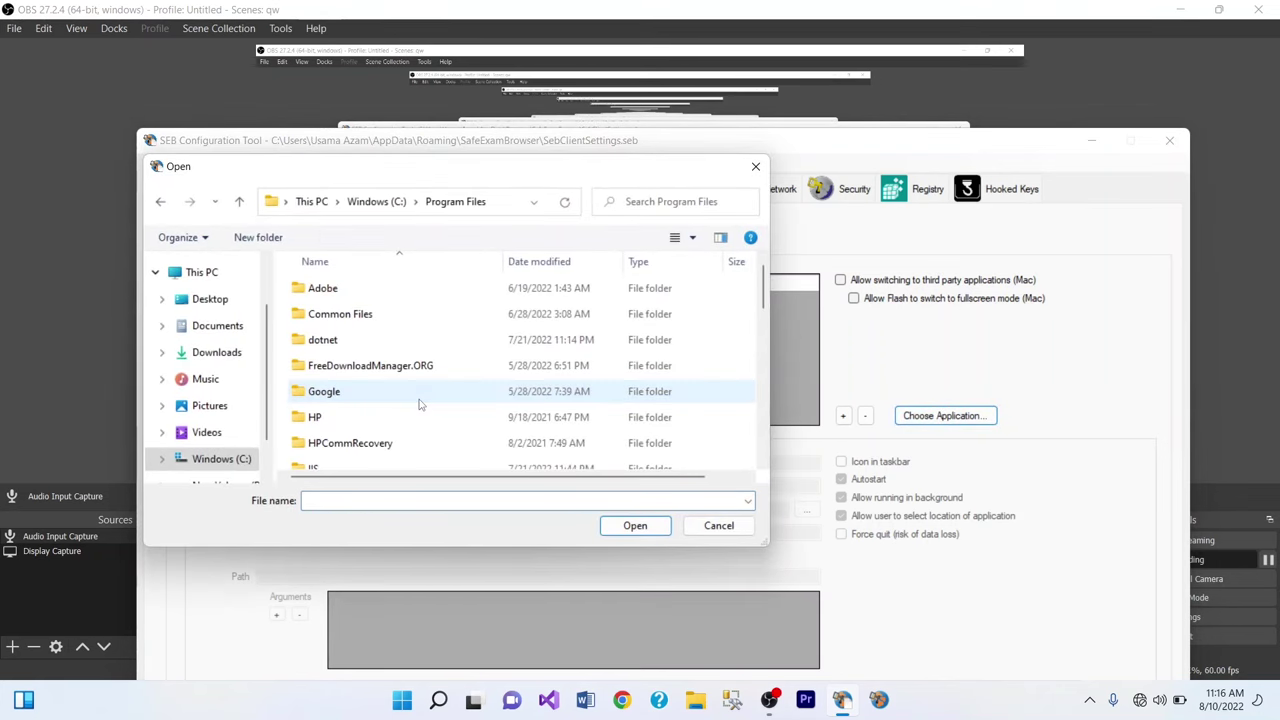
{"action": "double_click", "coordinate": [353, 394]}
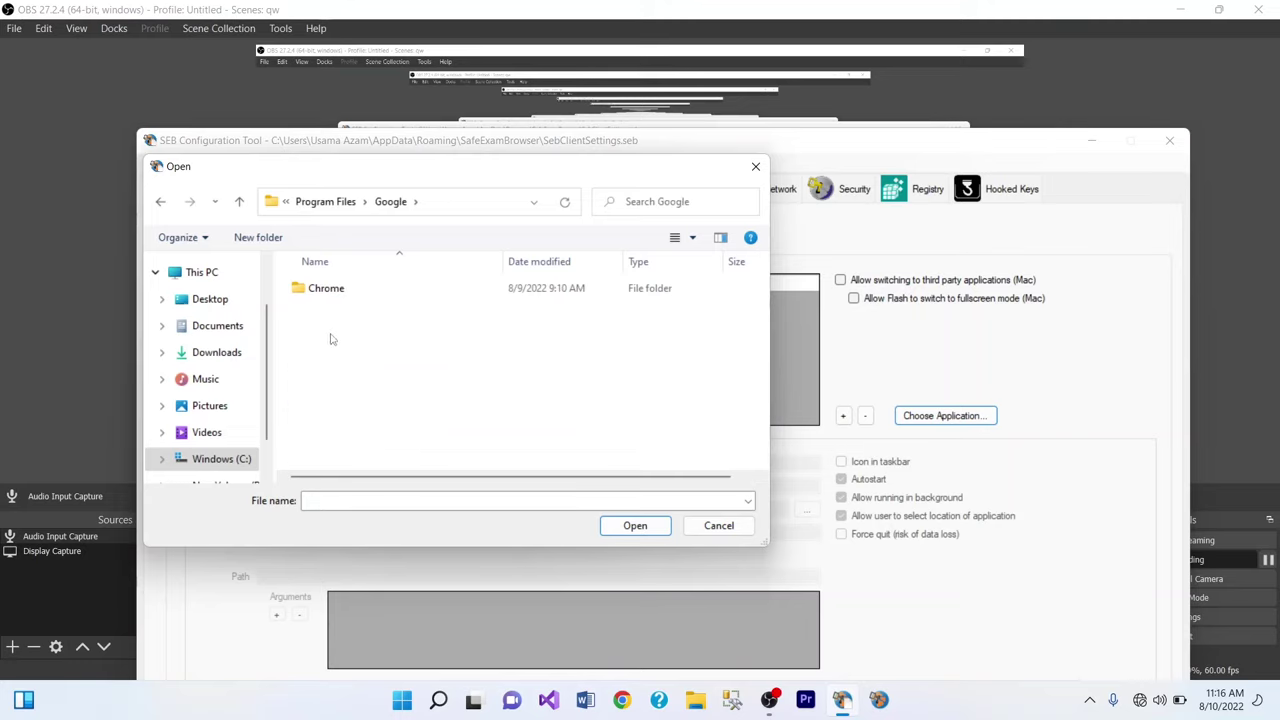
{"action": "double_click", "coordinate": [321, 292]}
{"action": "double_click", "coordinate": [321, 292]}
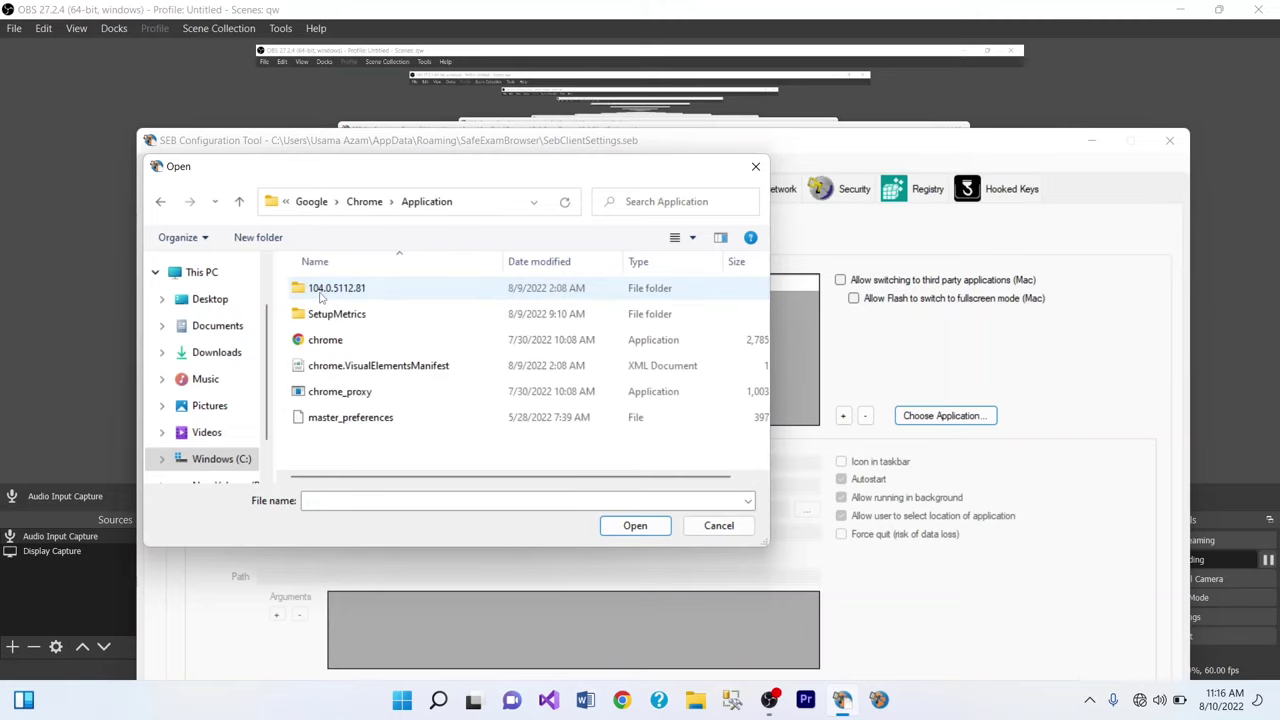
{"action": "left_click", "coordinate": [315, 341]}
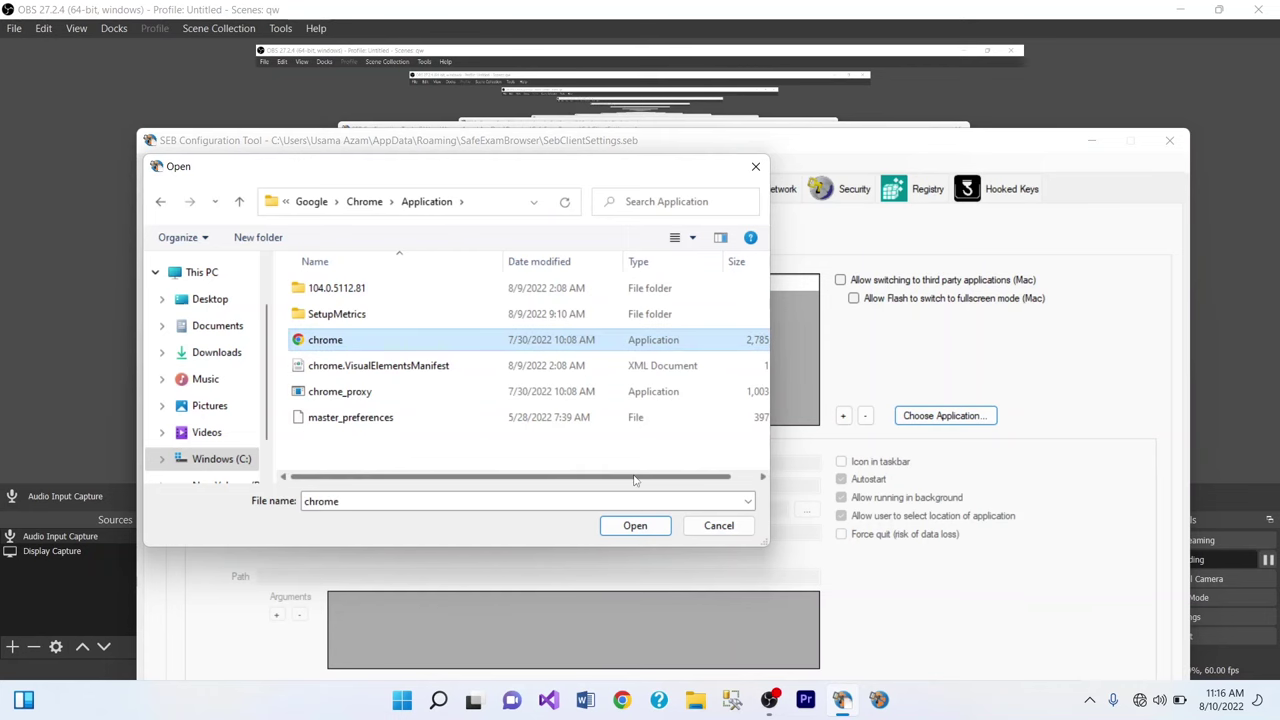
{"action": "left_click", "coordinate": [634, 525]}
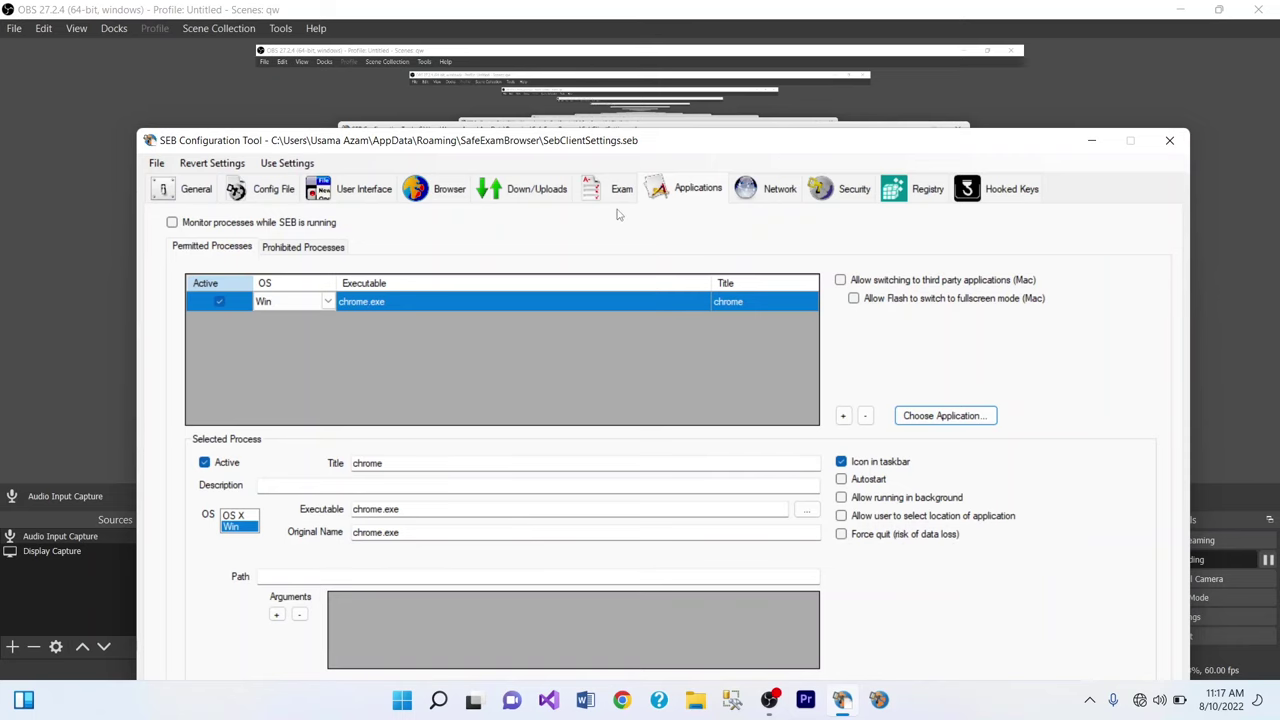
Step: Set the new browser window's horizontal positioning to Center and enable the reload warning in additional windows
{"action": "left_click", "coordinate": [430, 189]}
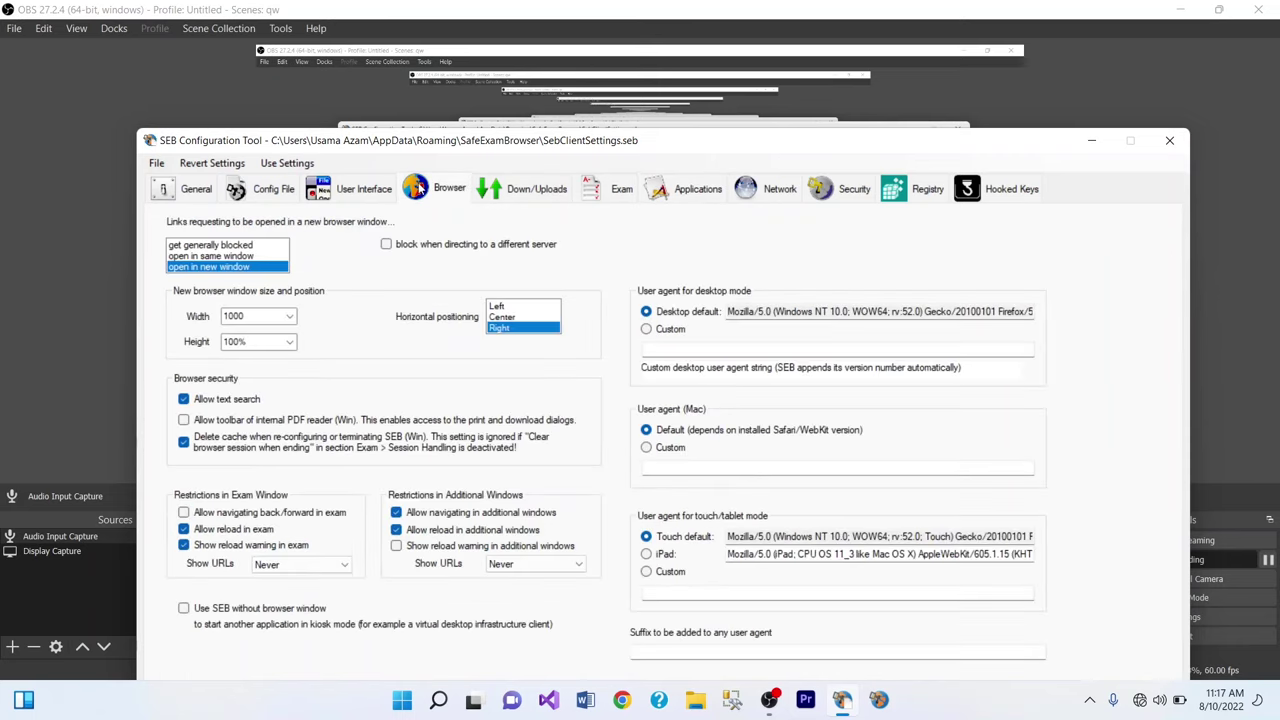
{"action": "left_click", "coordinate": [493, 318]}
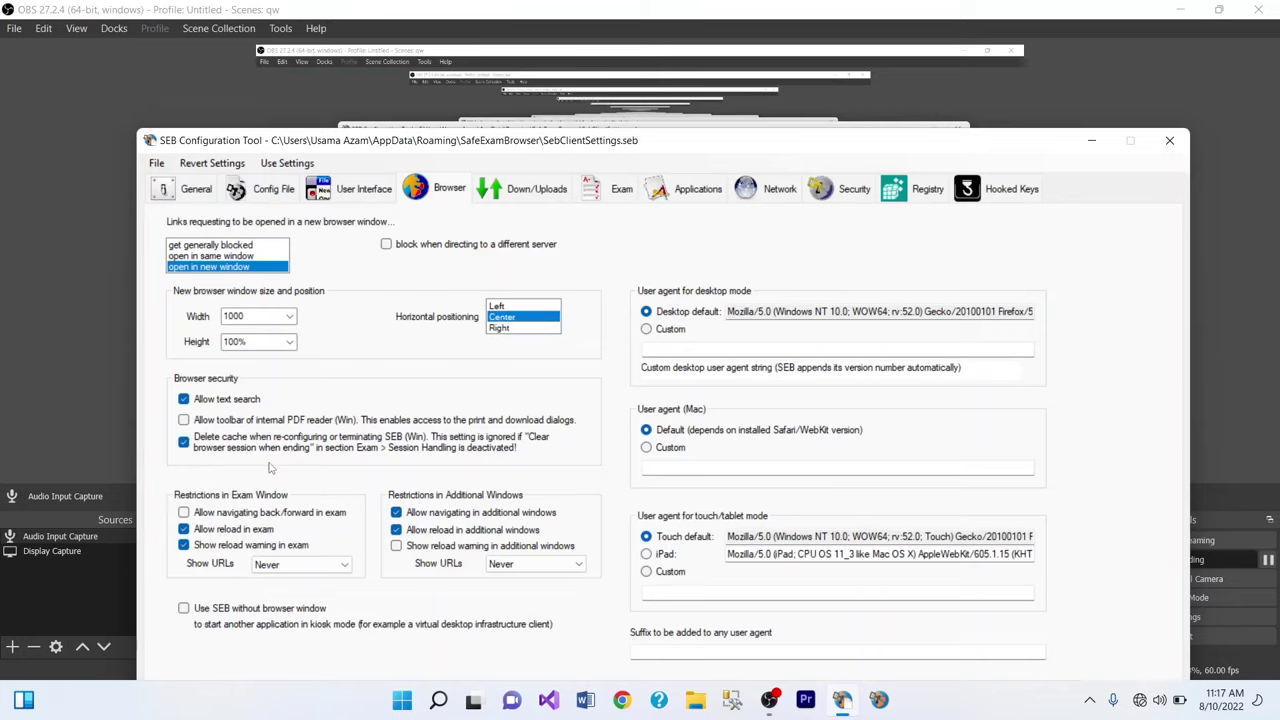
{"action": "mouse_move", "coordinate": [212, 515]}
{"action": "left_click", "coordinate": [396, 545]}
Step: Enable the Wi-Fi control for Windows and configure the client with the current settings
{"action": "left_click", "coordinate": [348, 184]}
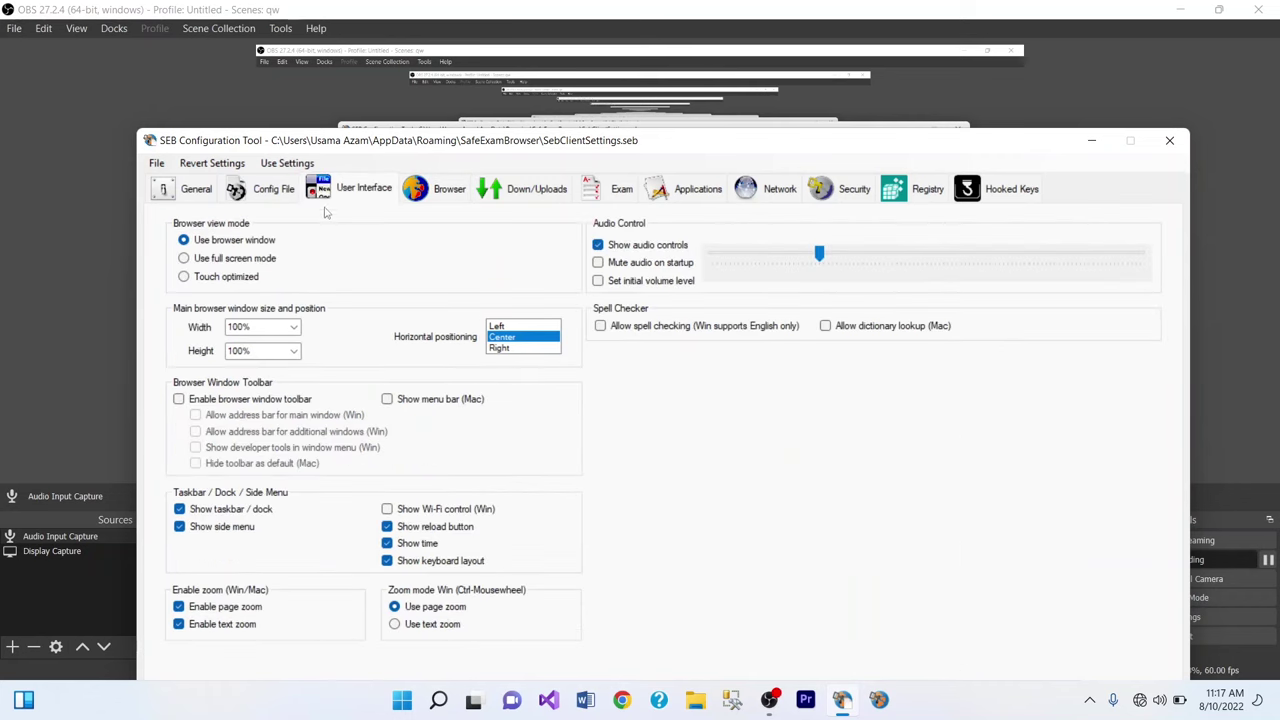
{"action": "left_click", "coordinate": [386, 510]}
{"action": "left_click", "coordinate": [274, 190]}
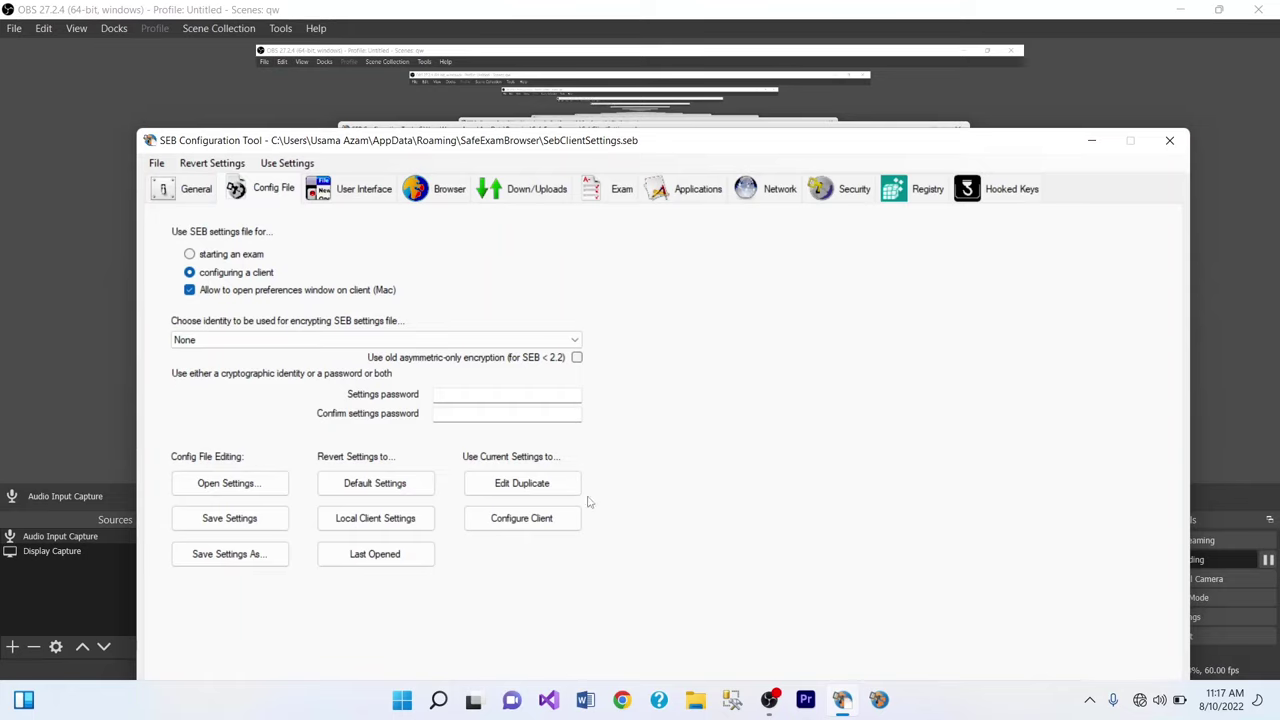
{"action": "left_click", "coordinate": [540, 522]}
Step: Launch Safe Exam Browser with the new configuration and agree to terminate the running Chrome processes
{"action": "left_click", "coordinate": [878, 700]}
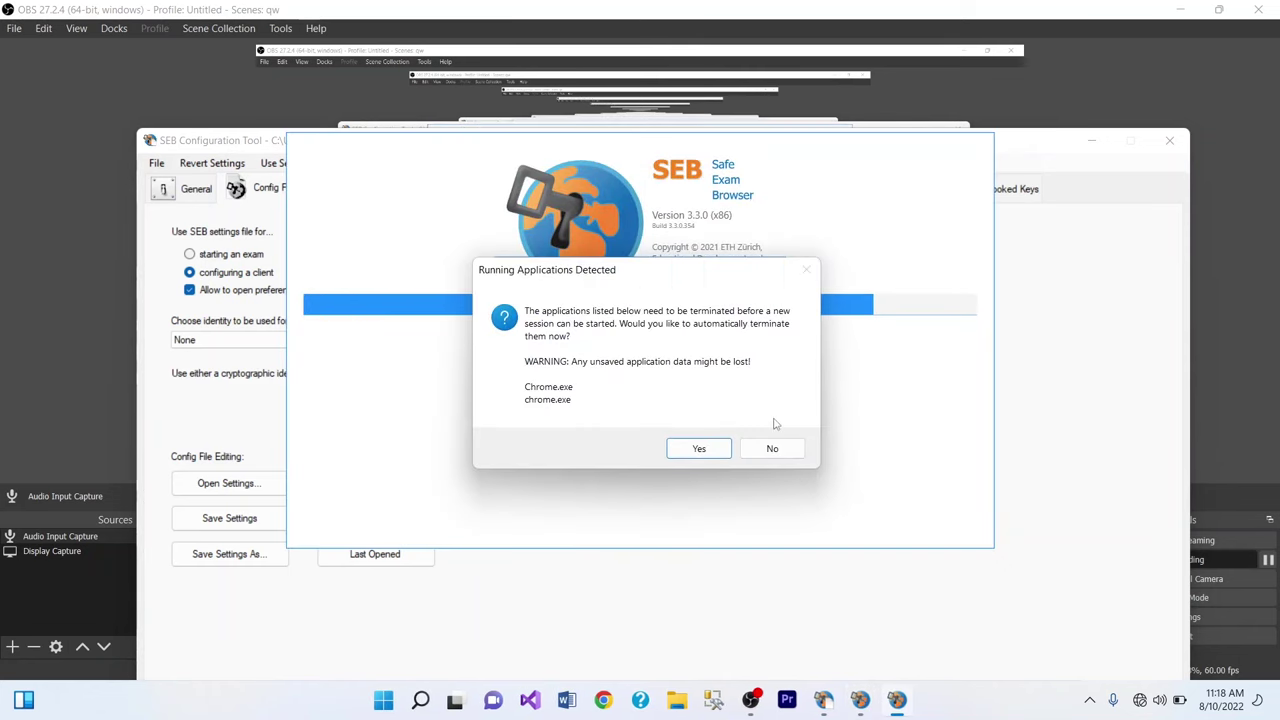
{"action": "left_click", "coordinate": [699, 448]}
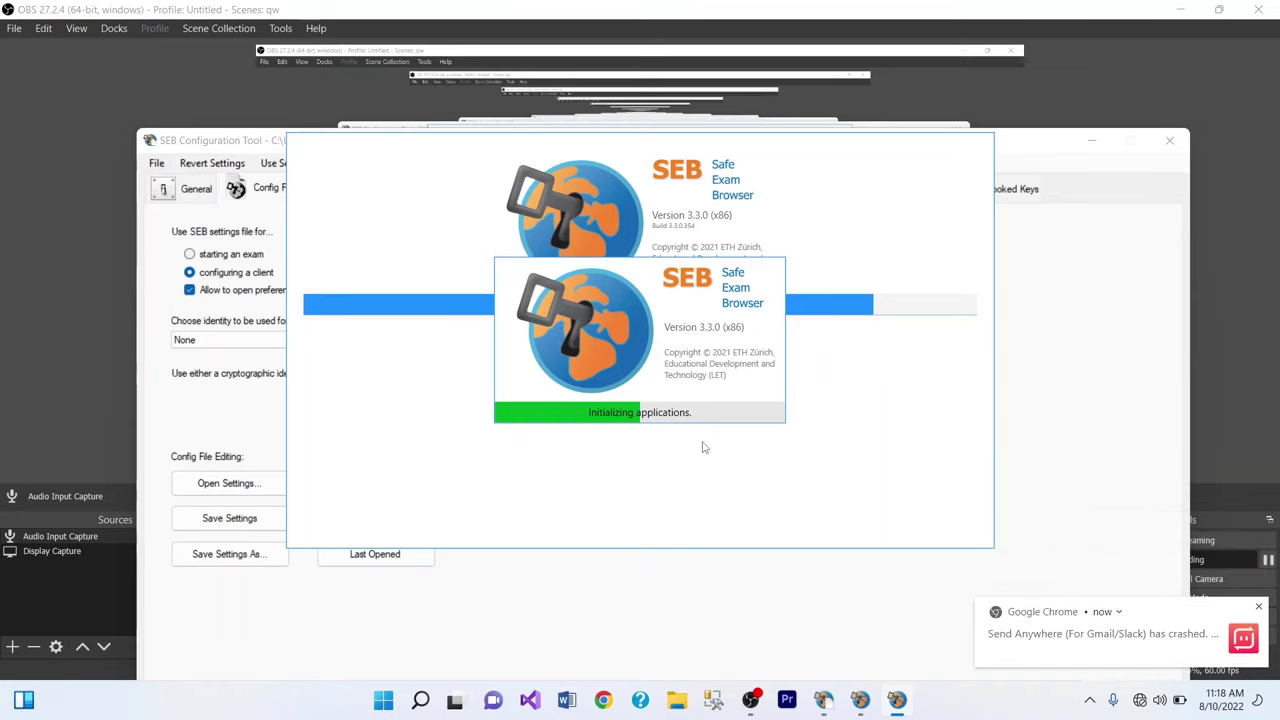